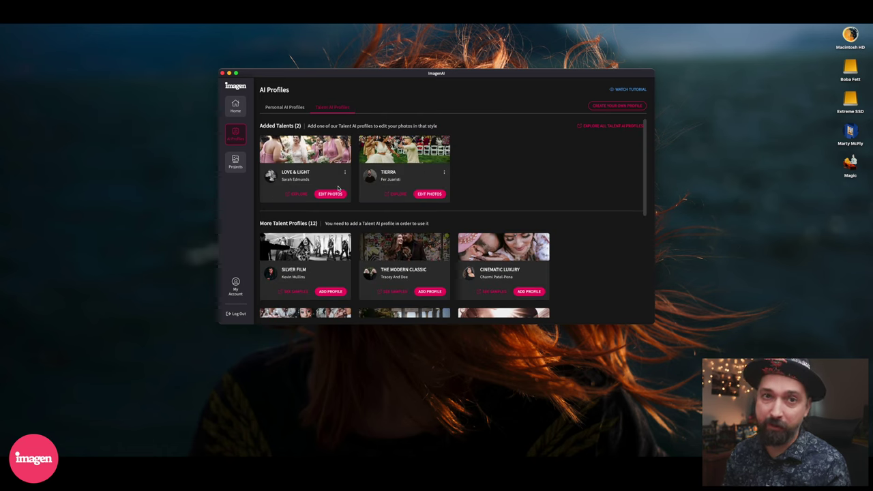
# Step: Start a photo edit with the TIERRA talent profile and load the Lightroom catalog A7RV catalog2.lrcat
pyautogui.click(413, 195)
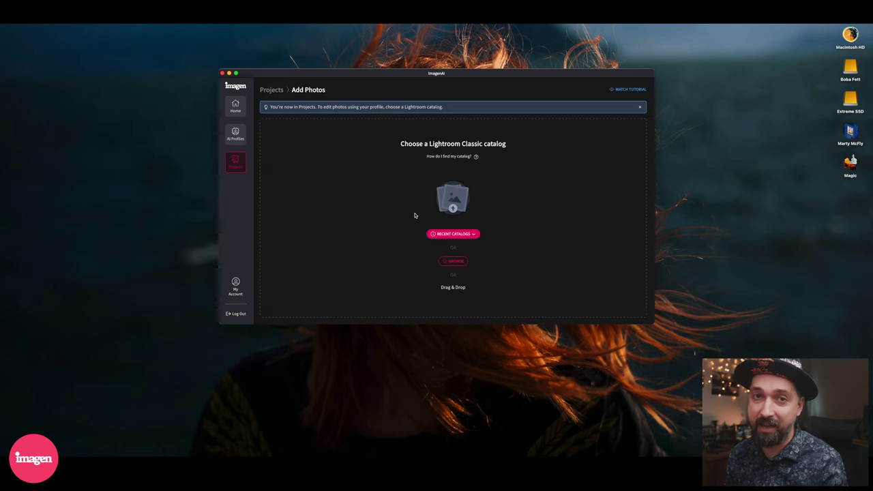
pyautogui.click(453, 261)
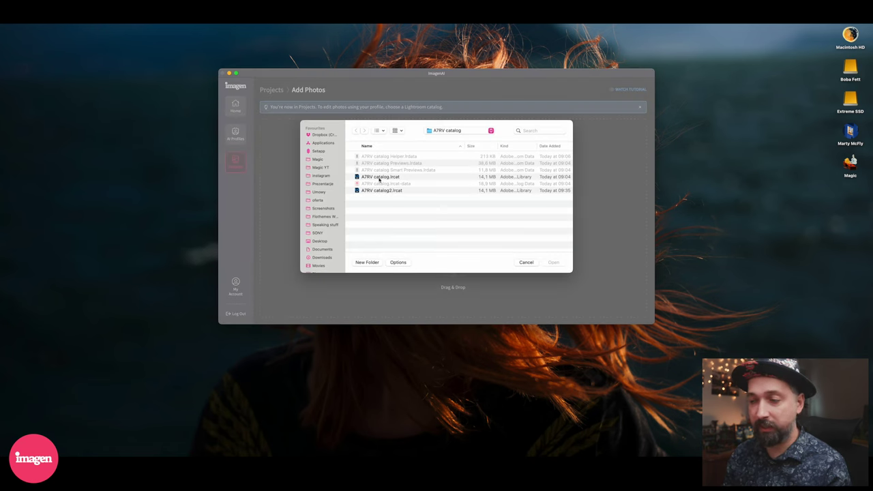
pyautogui.click(382, 190)
pyautogui.click(553, 261)
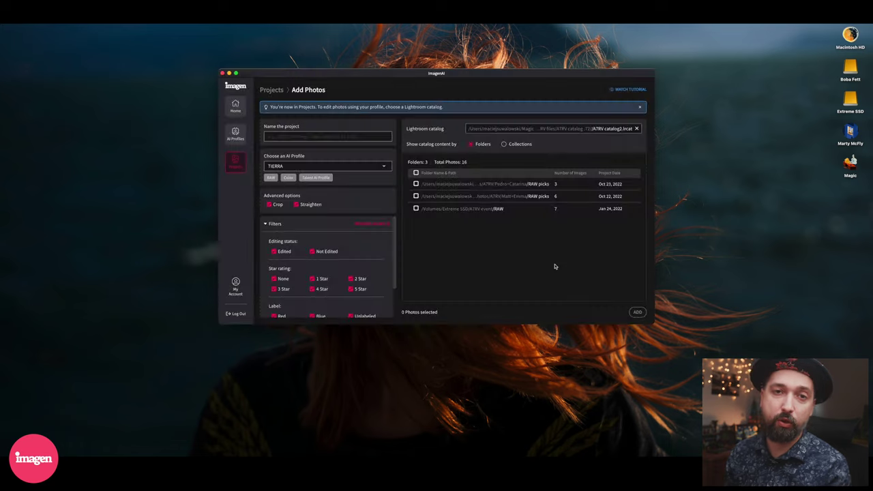
# Step: Create a project named "A7RV edits FER" from all catalog folders and upload it for editing
pyautogui.click(416, 172)
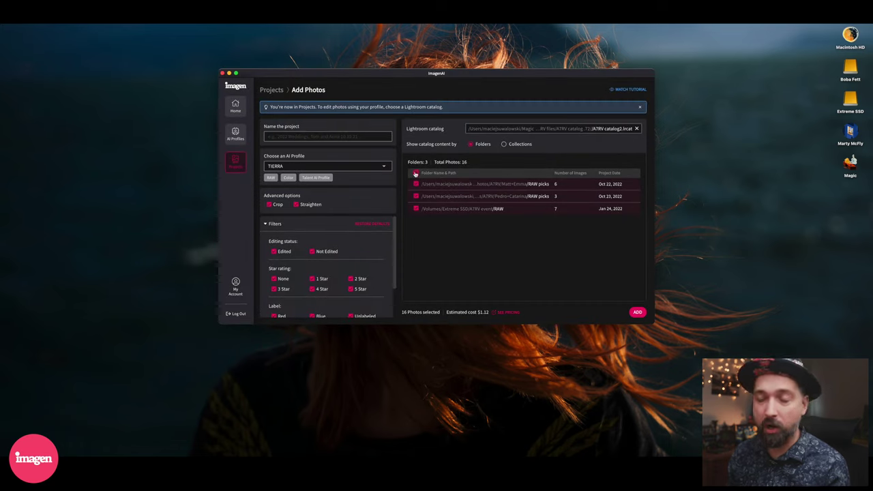
pyautogui.click(328, 137)
pyautogui.write('A7RV edits FER')
pyautogui.click(638, 313)
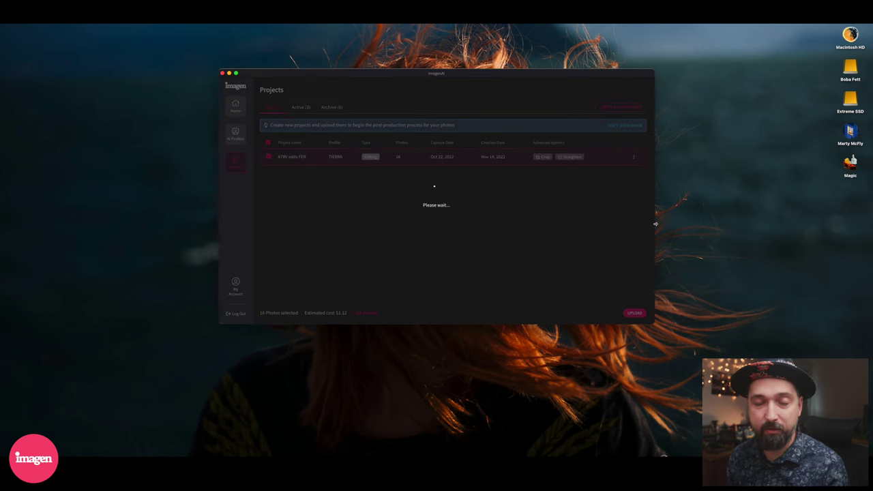
pyautogui.click(514, 231)
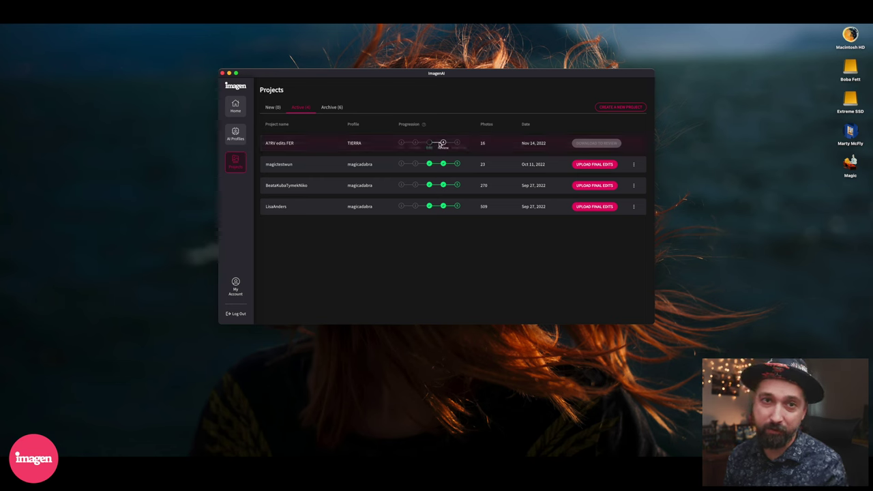
# Step: Download the TIERRA edits of the A7RV edits FER project for review
pyautogui.click(231, 161)
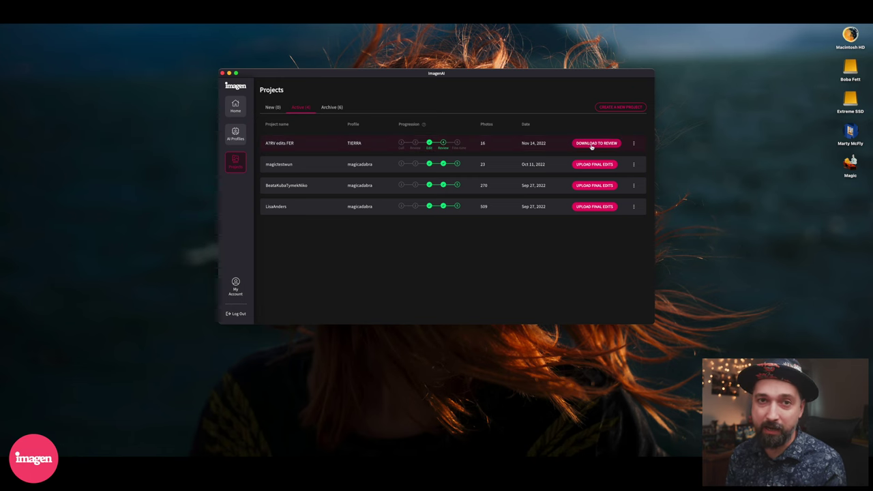
pyautogui.click(595, 144)
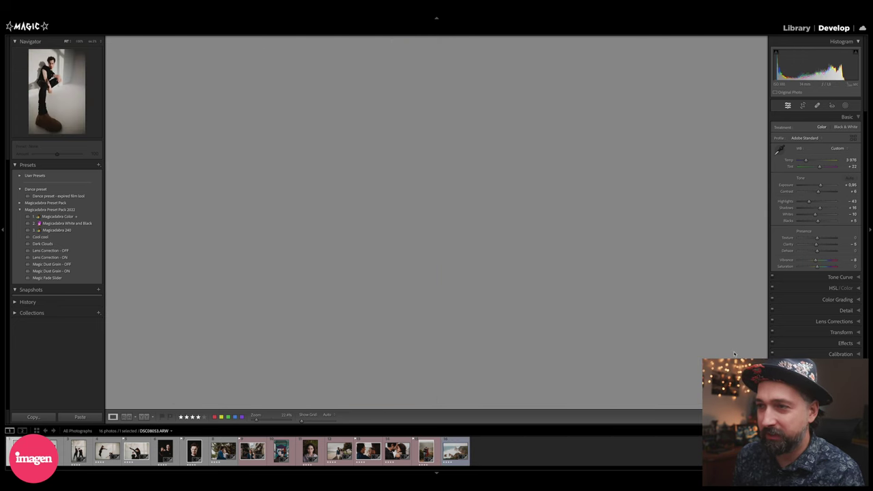
# Step: Switch to Lightroom Classic and examine the AI edits on the studio dance shots and dark-background portraits, comparing neighbouring photos
pyautogui.press('Right')
pyautogui.press('Right')
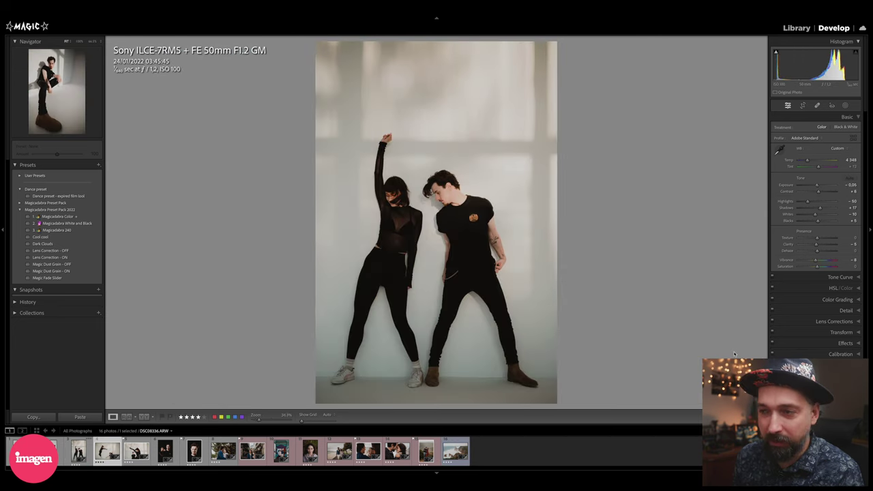
pyautogui.press('Right')
pyautogui.press('Right')
pyautogui.press('Left')
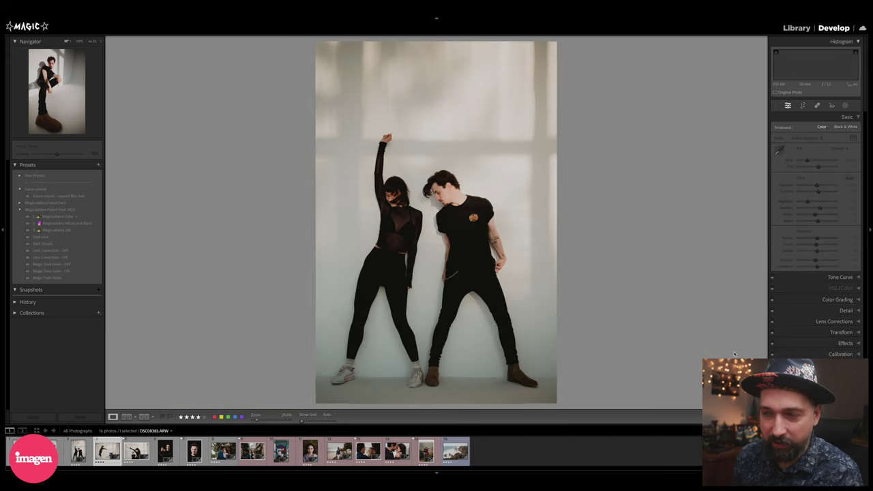
pyautogui.press('Left')
pyautogui.press('Left')
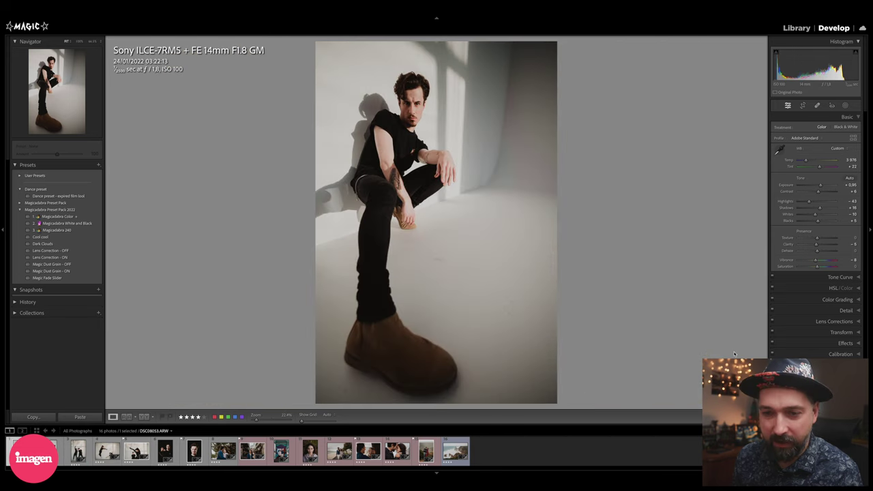
pyautogui.press('Right')
pyautogui.press('Right')
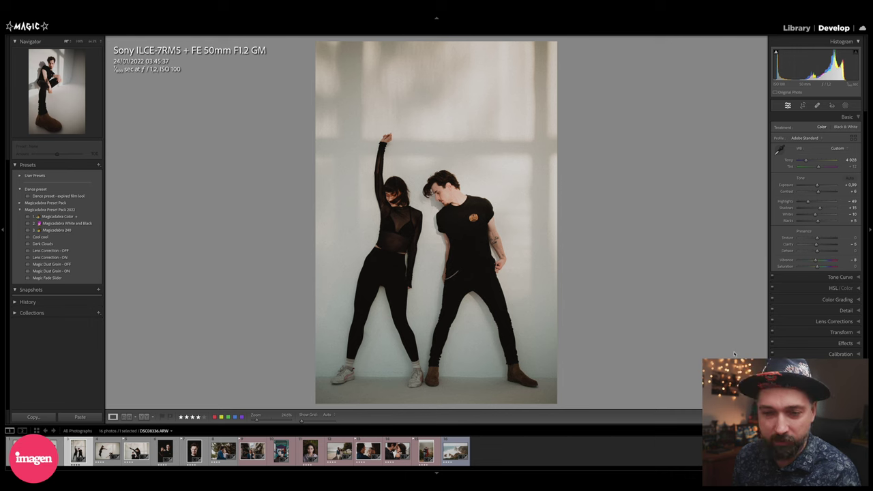
pyautogui.press('Right')
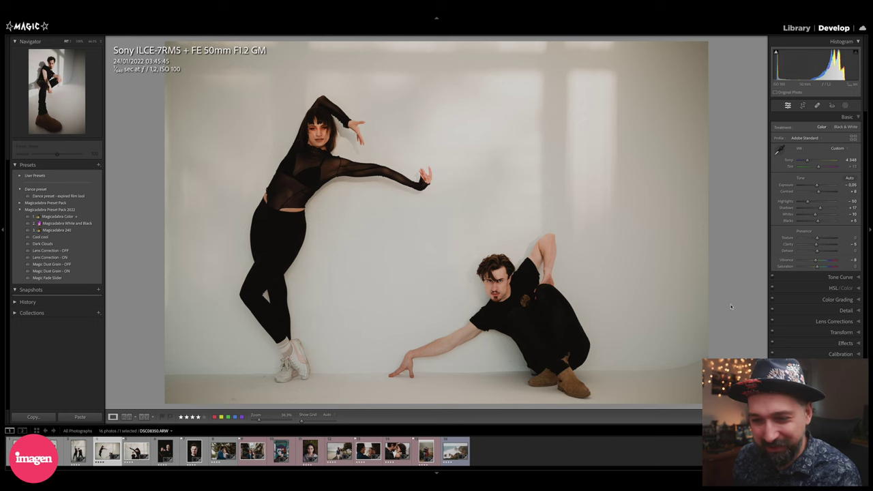
pyautogui.press('Right')
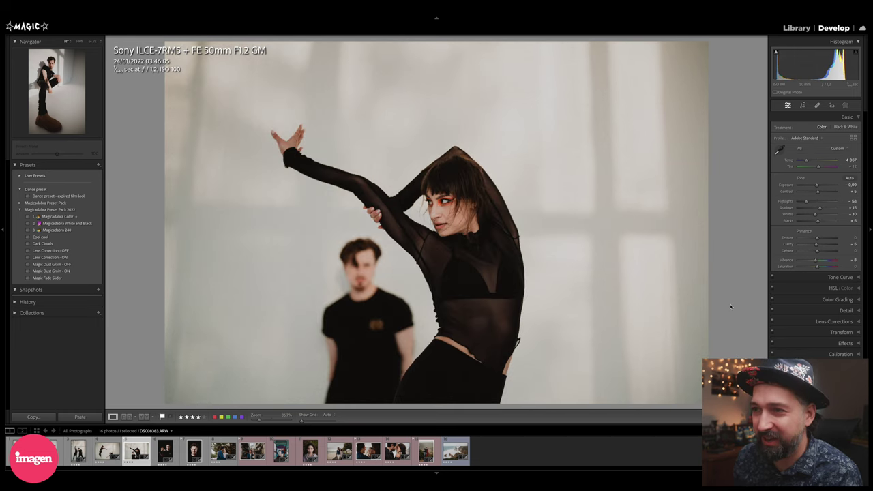
pyautogui.press('Right')
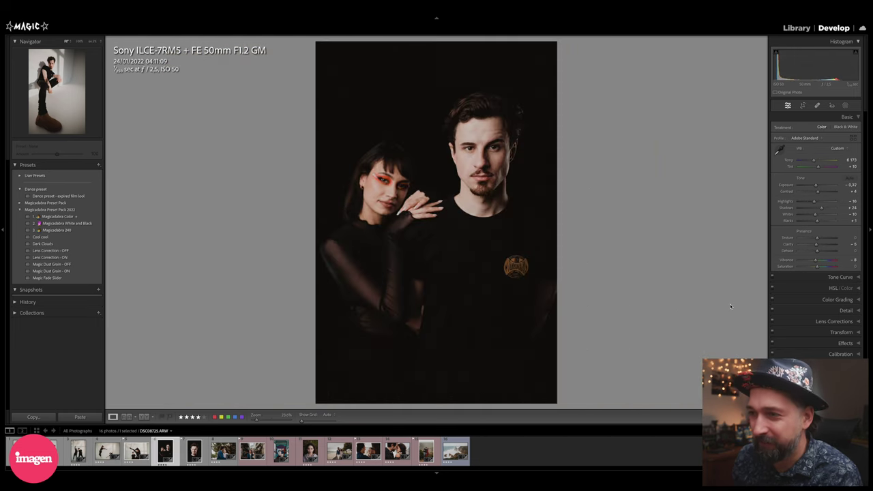
pyautogui.press('Right')
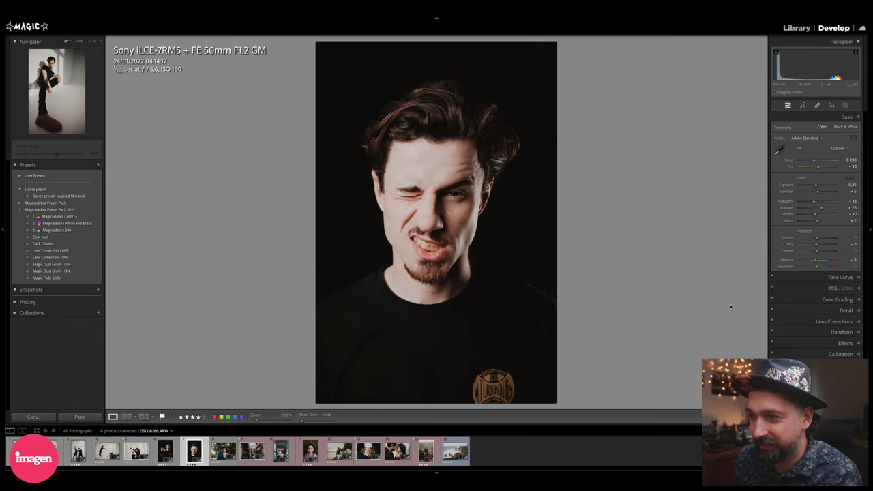
# Step: Examine the AI edits on the outdoor couple photos, from the street scenes through the seaside walk to the hillside shots
pyautogui.press('Right')
pyautogui.press('Right')
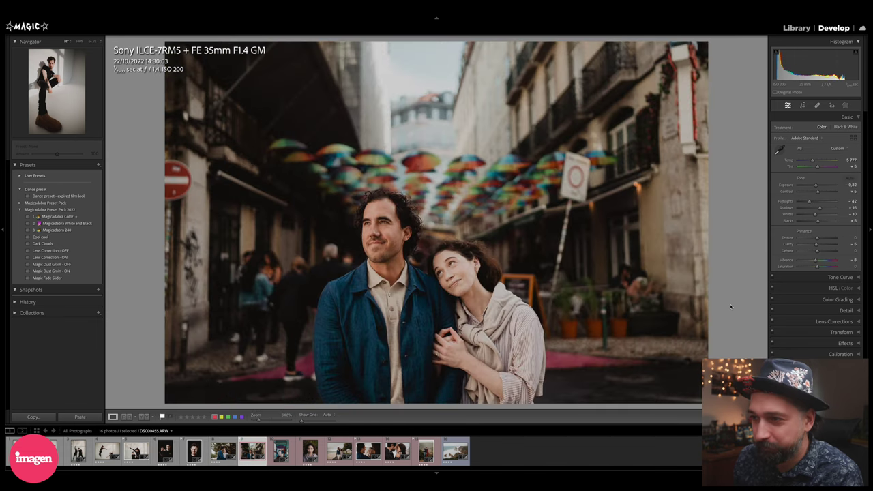
pyautogui.press('Right')
pyautogui.press('Right')
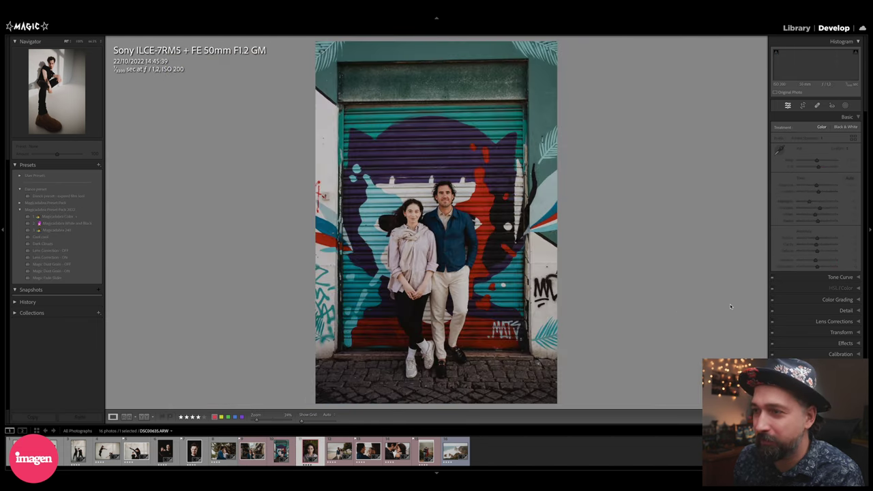
pyautogui.press('Right')
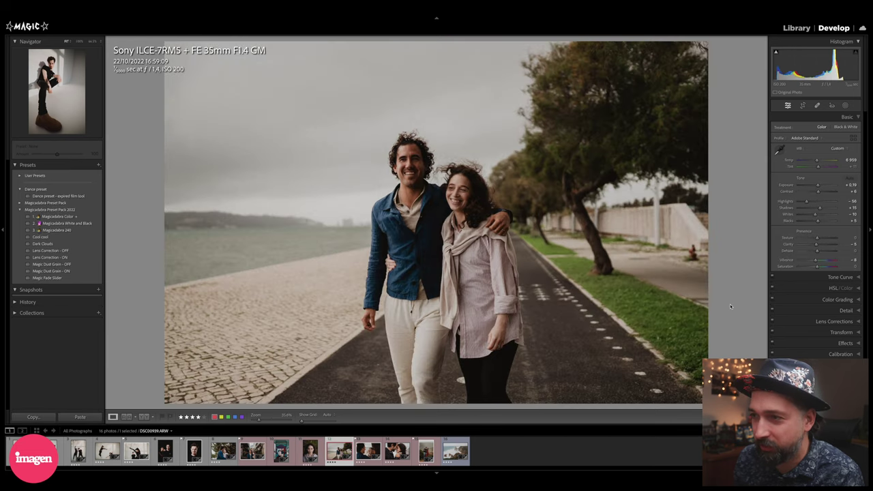
pyautogui.press('Right')
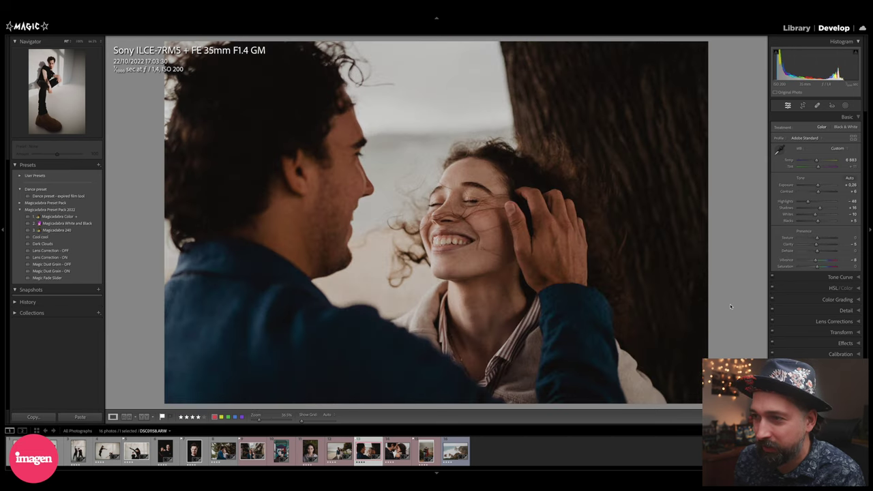
pyautogui.press('Right')
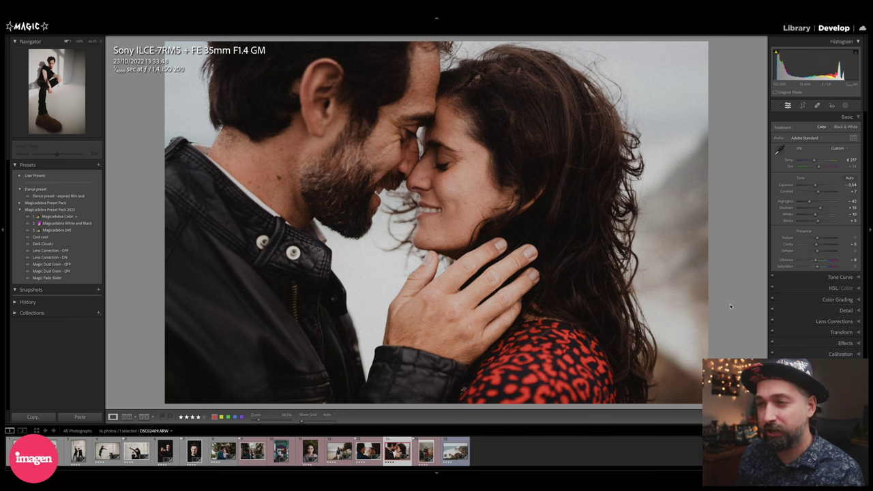
pyautogui.press('Right')
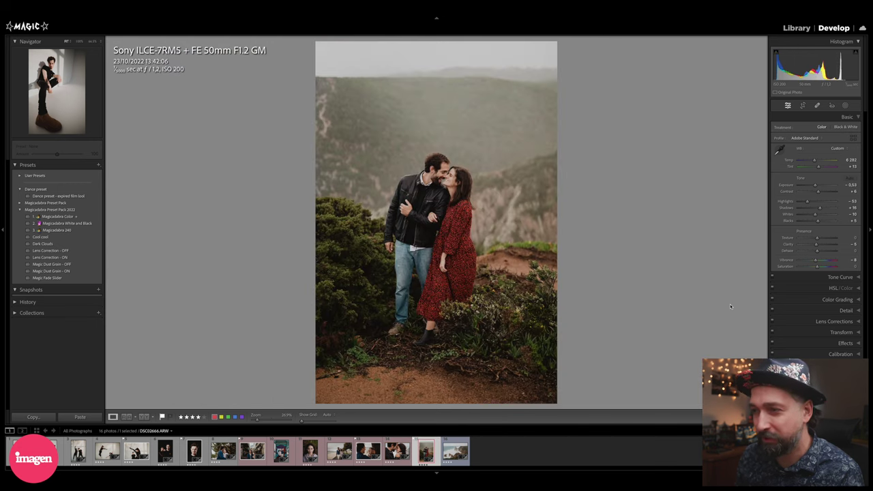
pyautogui.press('Right')
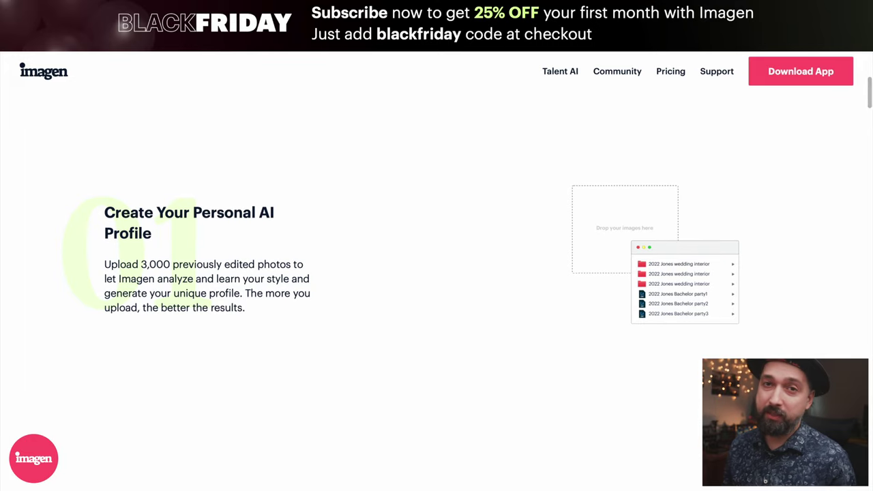
# Step: Switch to the Imagen website and read how the service works, from AI profiles to customer testimonials
pyautogui.scroll(-3, 437, 273)
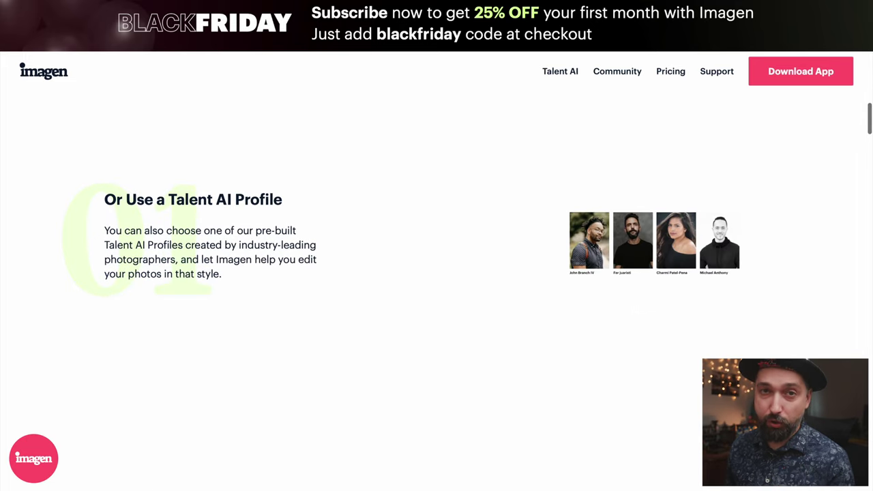
pyautogui.scroll(-3, 437, 273)
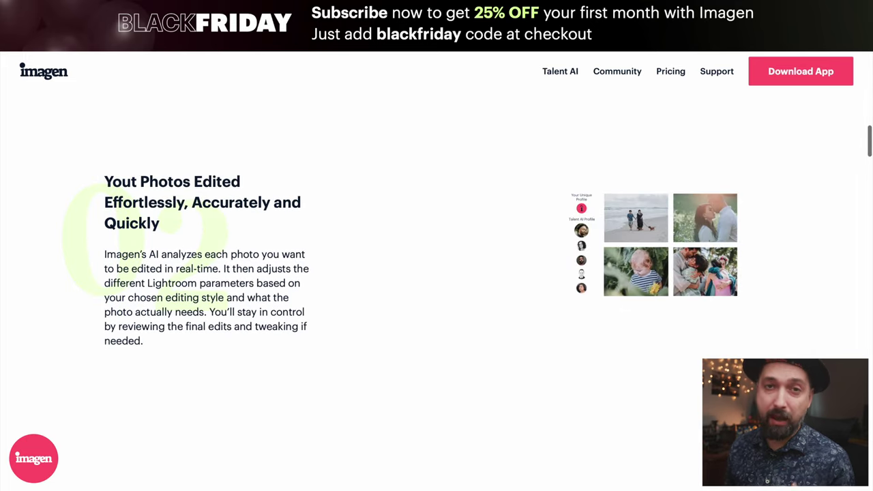
pyautogui.scroll(-5, 436, 273)
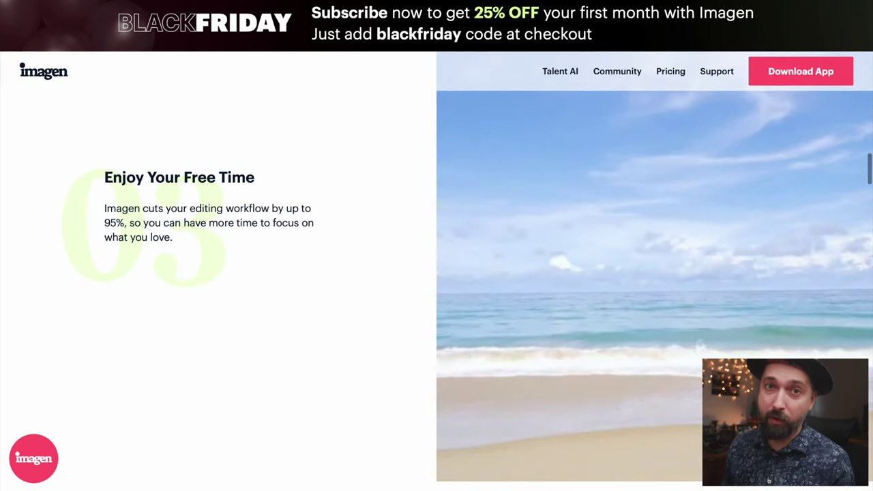
pyautogui.scroll(-7, 436, 273)
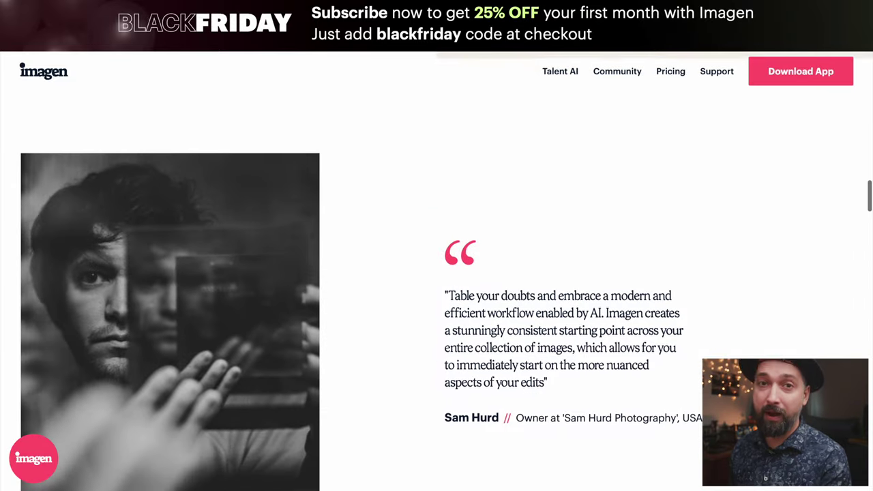
pyautogui.scroll(-6, 436, 273)
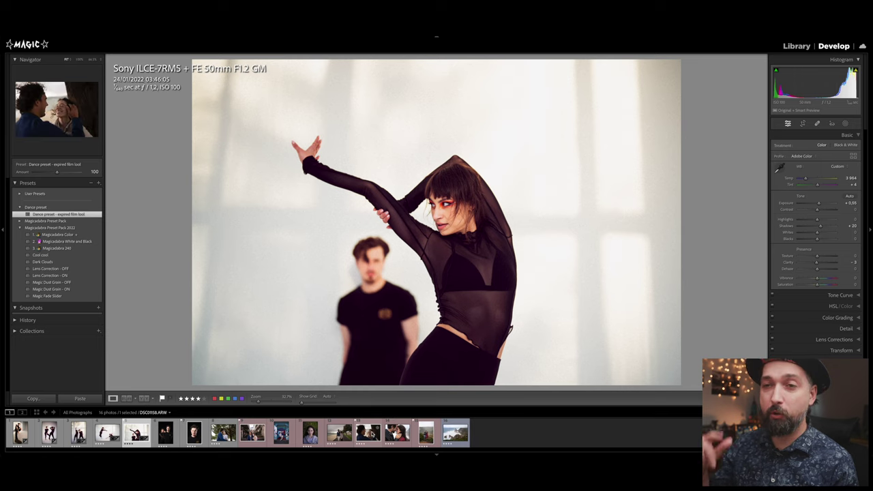
# Step: In Lightroom Classic, set the hillside couple photo's HSL hue to Yellow -94, Green -80 and saturation to Yellow -37, Green -21
pyautogui.click(369, 433)
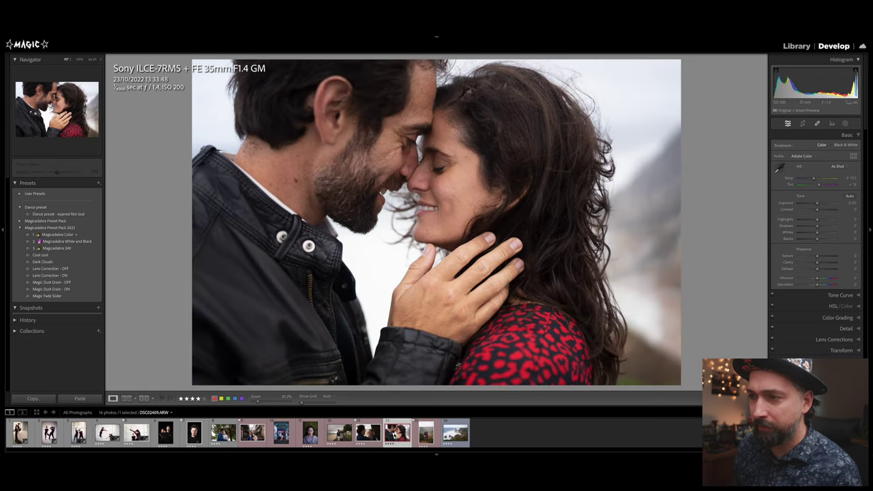
pyautogui.click(425, 433)
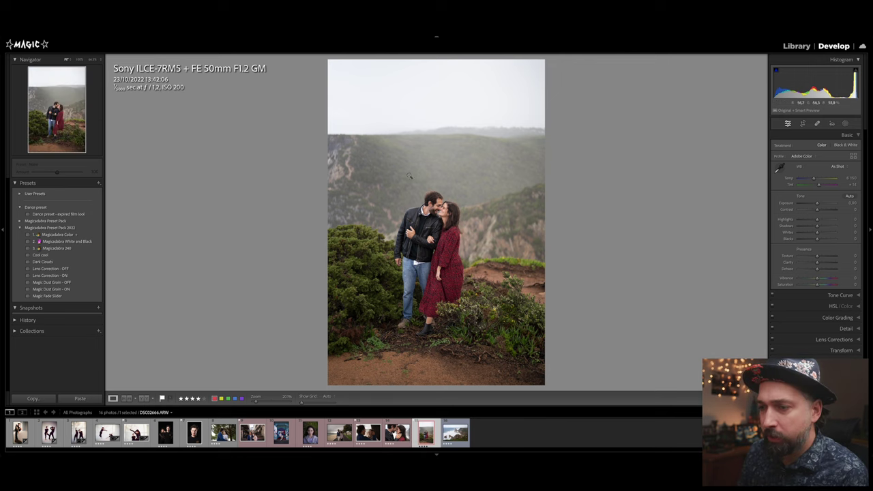
pyautogui.click(859, 306)
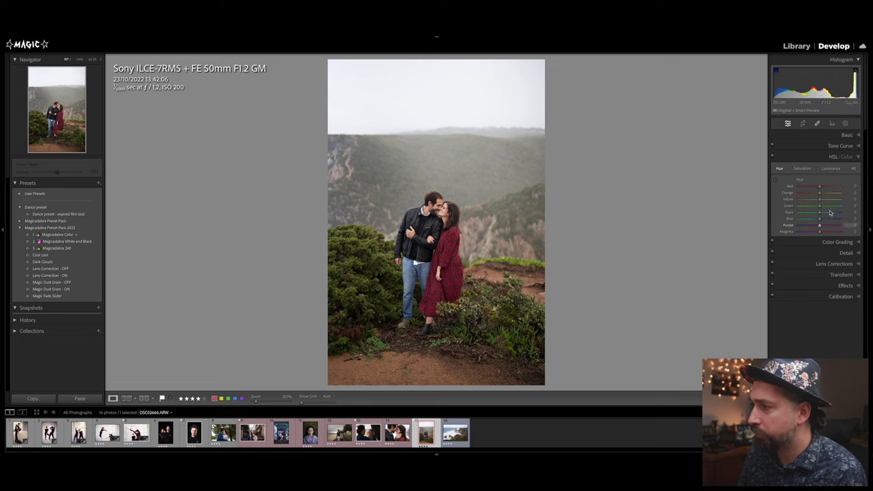
pyautogui.click(776, 181)
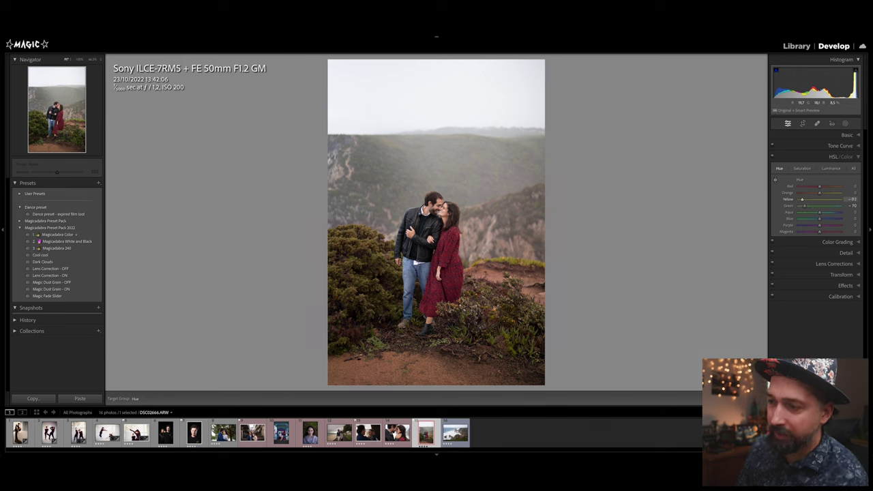
pyautogui.moveTo(532, 300); pyautogui.dragTo(603, 335)
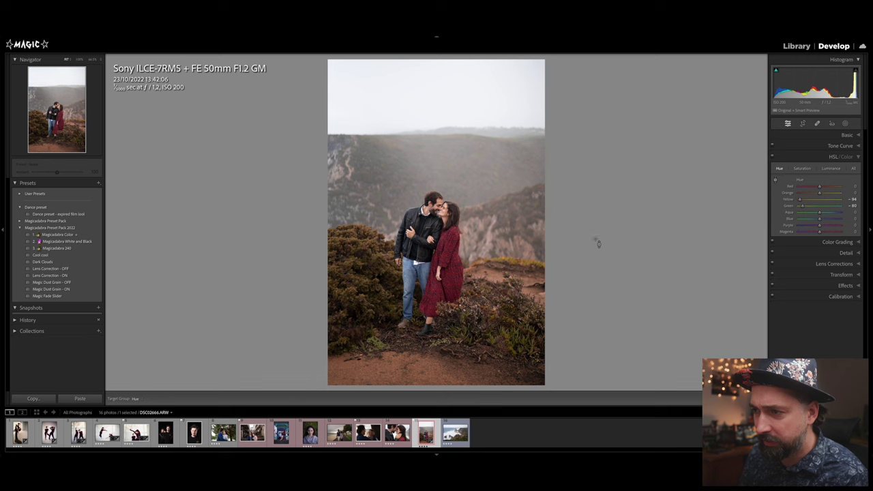
pyautogui.click(802, 168)
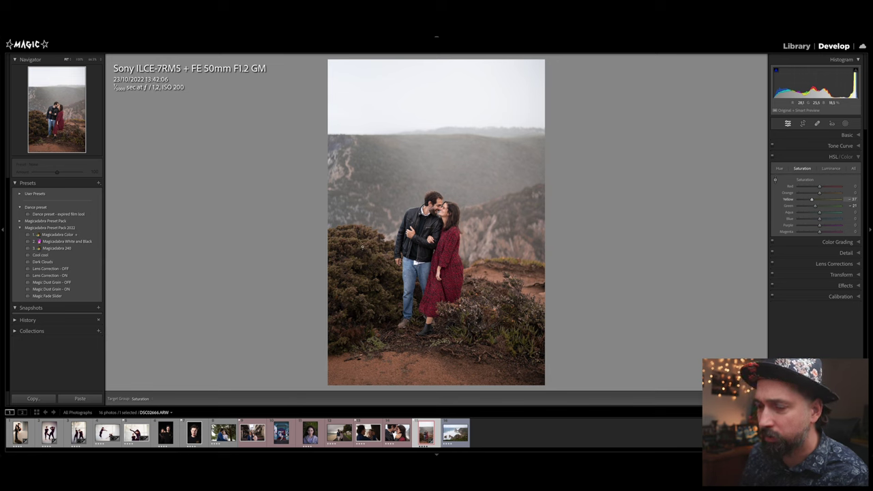
# Step: Shape the hillside photo's tone curve into an S, with the black point at output 15, white point at 245, brighter highlights and darker shadows
pyautogui.click(858, 146)
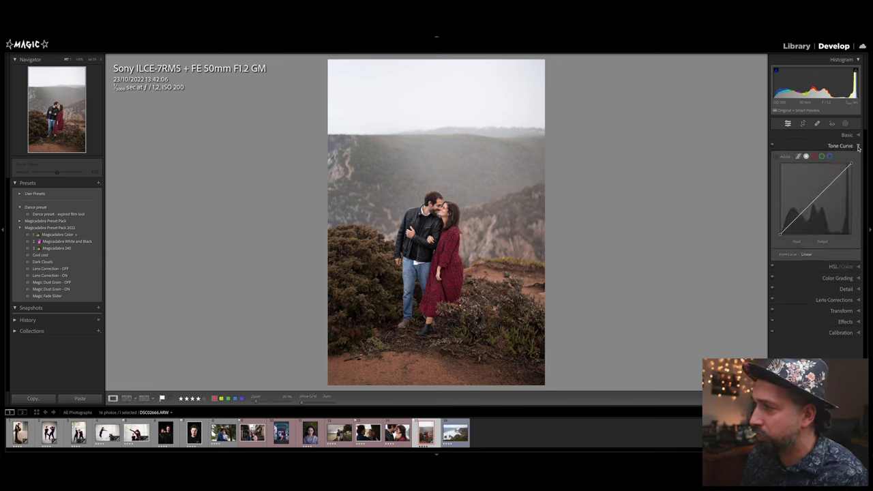
pyautogui.moveTo(780, 233); pyautogui.dragTo(781, 230)
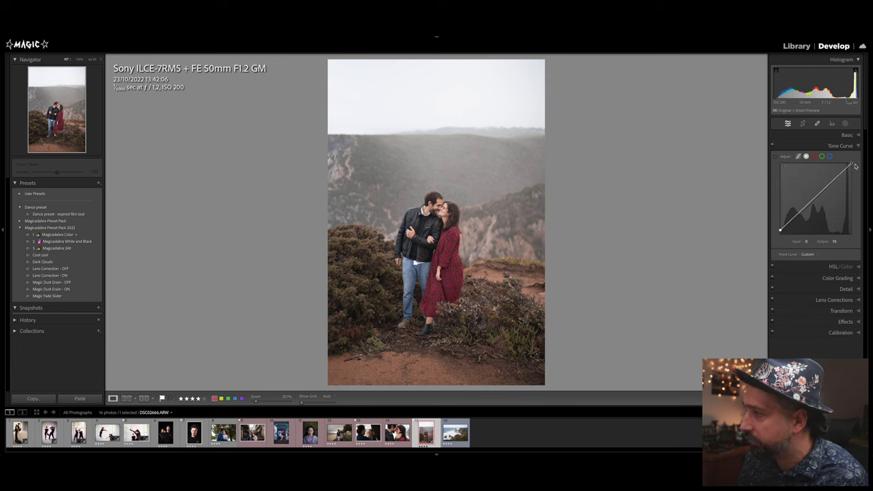
pyautogui.moveTo(852, 163); pyautogui.dragTo(855, 168)
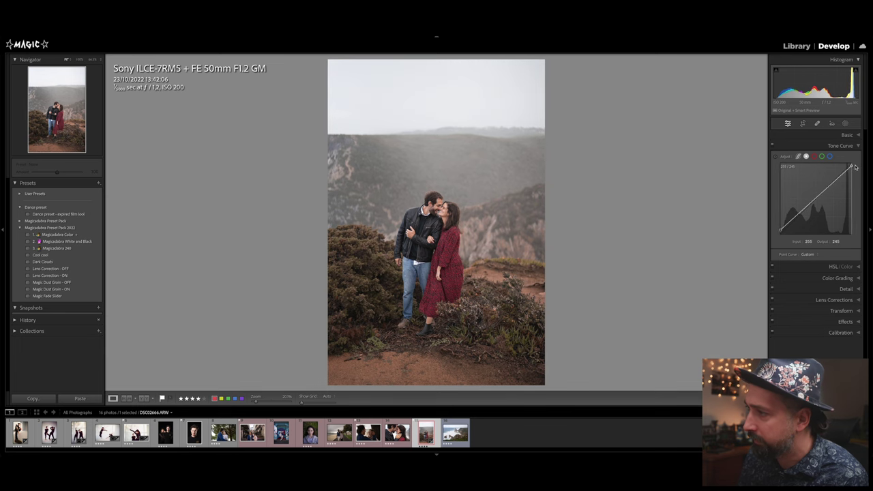
pyautogui.click(816, 196)
pyautogui.moveTo(834, 181); pyautogui.dragTo(831, 176)
pyautogui.moveTo(796, 218); pyautogui.dragTo(799, 222)
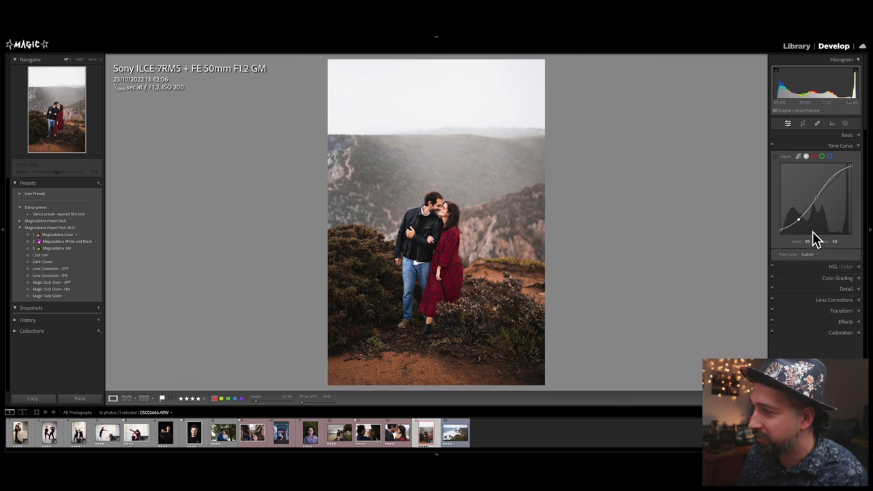
pyautogui.moveTo(833, 177); pyautogui.dragTo(833, 176)
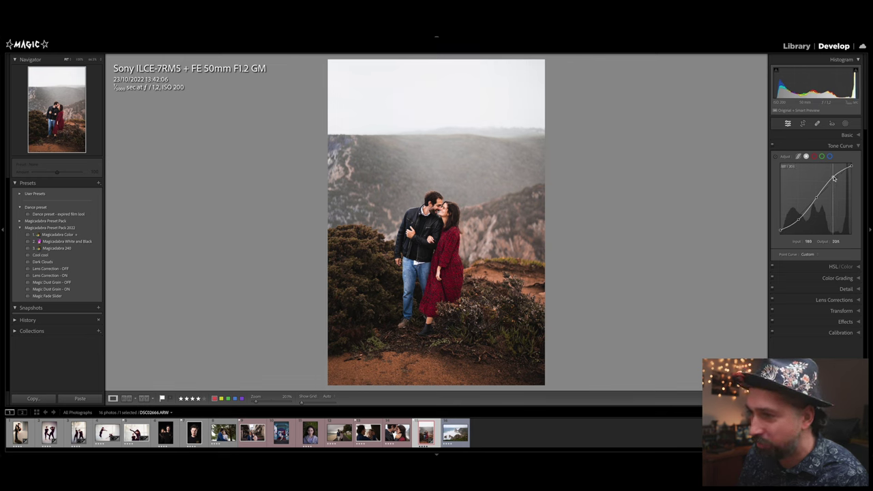
# Step: Set the hillside photo's exposure to -0.15, highlights -79, shadows +38, blacks -28, texture -40 and clarity -10
pyautogui.click(848, 137)
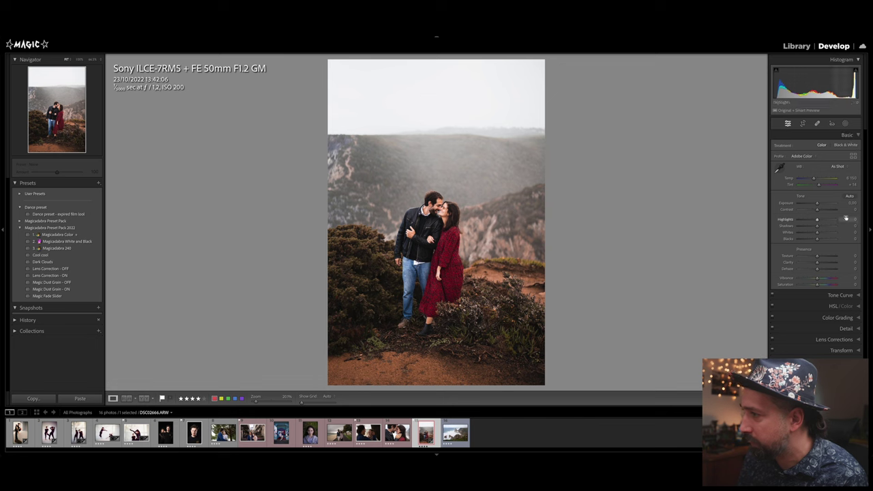
pyautogui.moveTo(817, 203); pyautogui.dragTo(810, 241)
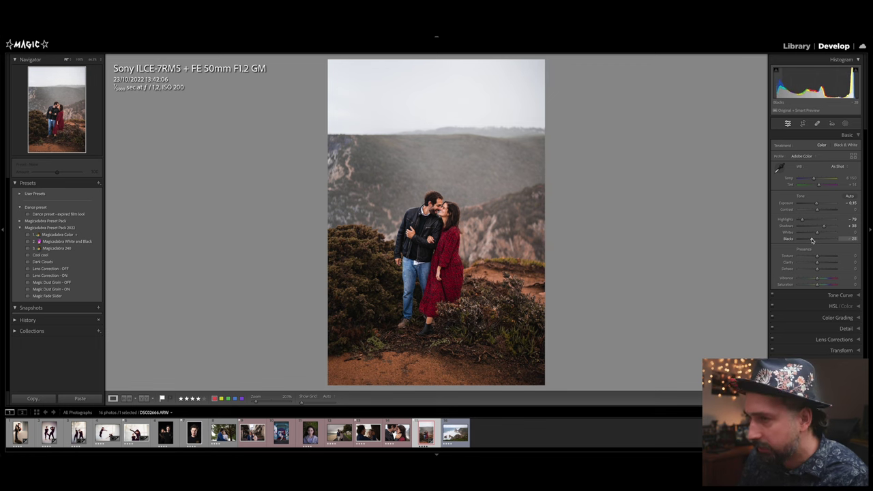
pyautogui.click(439, 208)
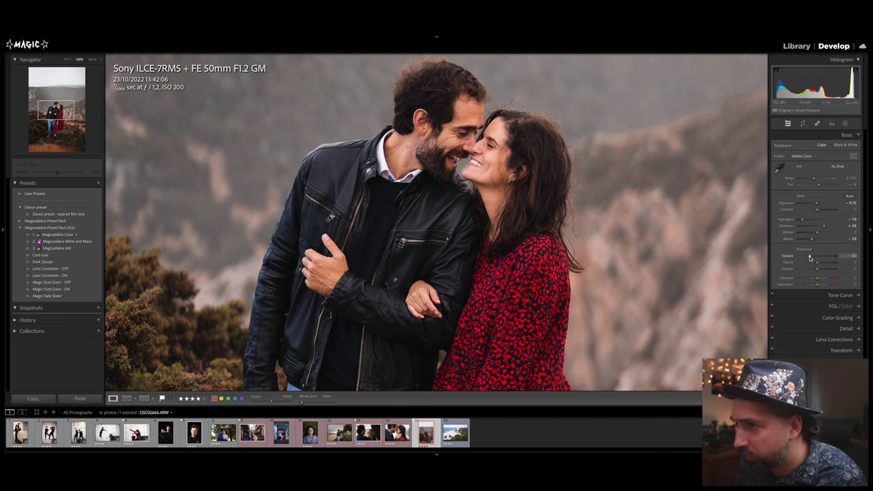
pyautogui.moveTo(810, 257); pyautogui.dragTo(814, 259)
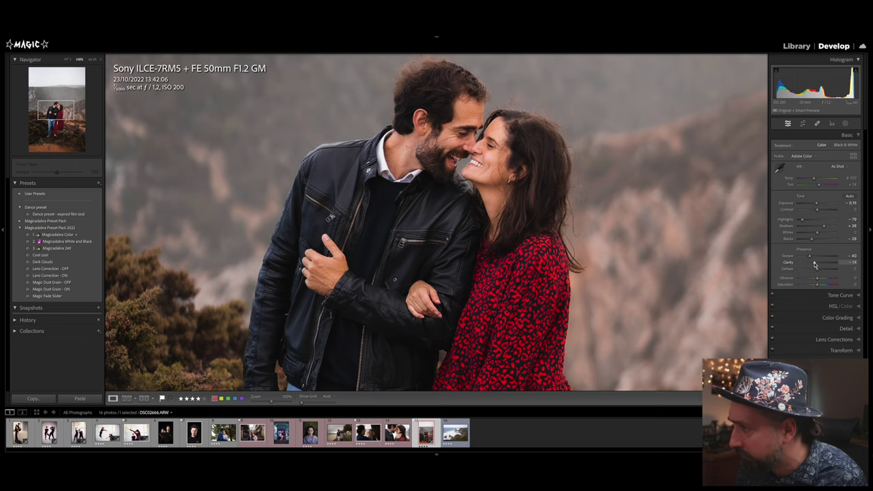
pyautogui.click(666, 251)
pyautogui.click(450, 221)
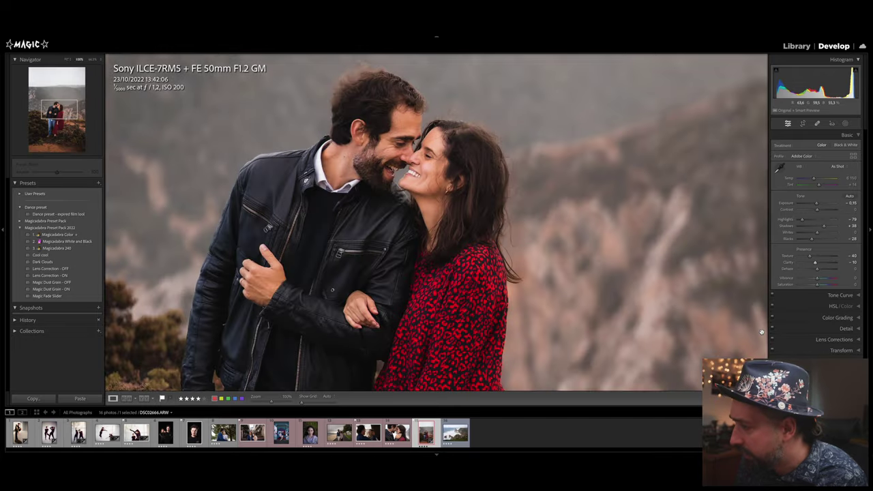
# Step: Add film grain to the hillside photo with amount 39 and size 35
pyautogui.click(846, 361)
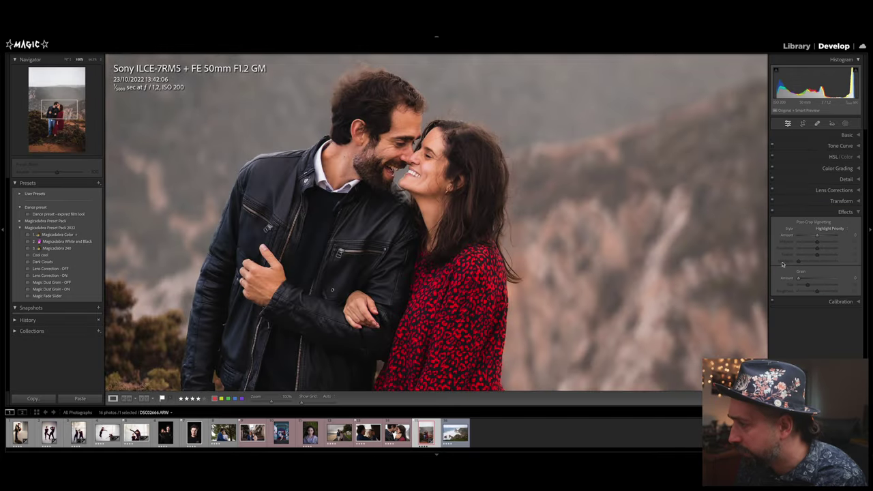
pyautogui.moveTo(799, 278); pyautogui.dragTo(811, 279)
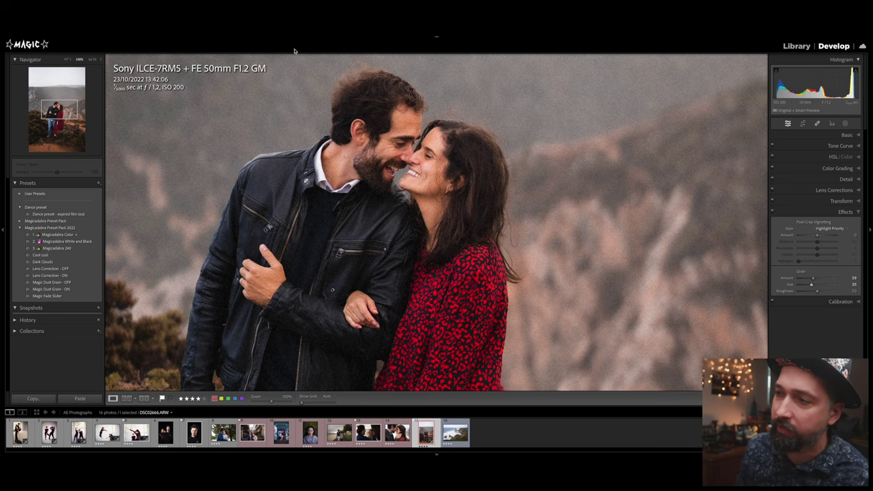
pyautogui.click(389, 151)
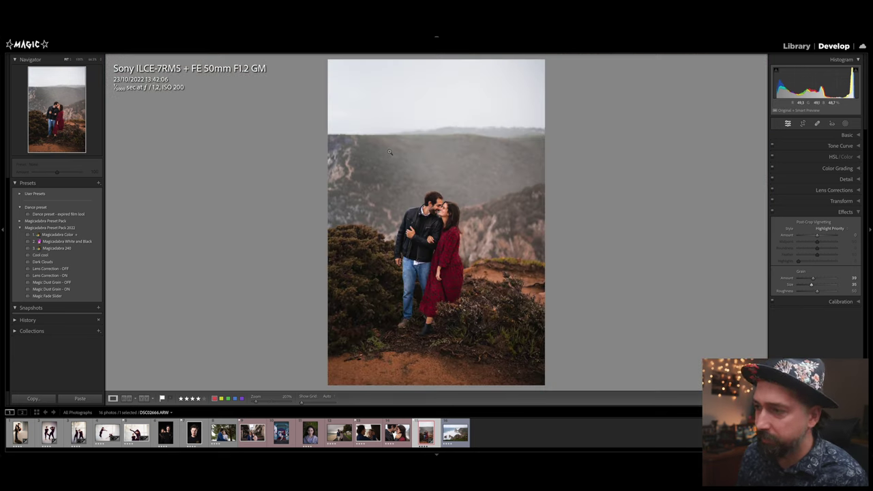
# Step: Crop the hillside photo slightly tighter around the couple, keeping the original aspect ratio
pyautogui.click(803, 124)
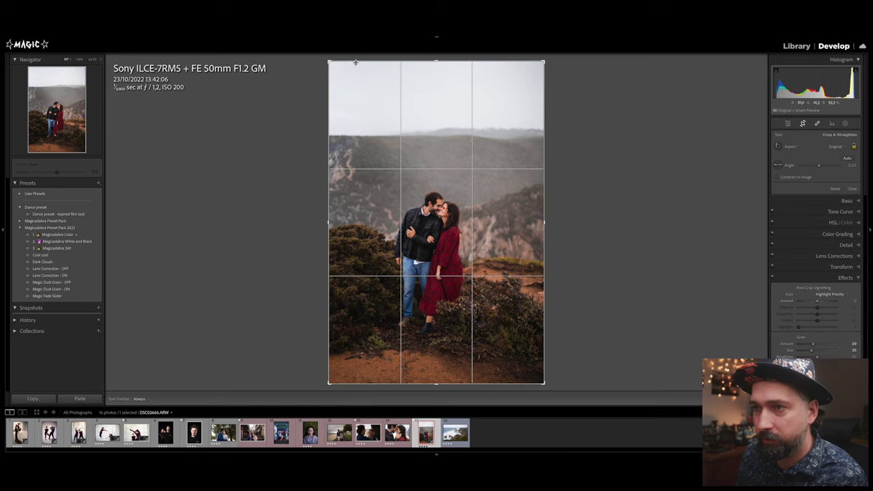
pyautogui.moveTo(328, 61); pyautogui.dragTo(338, 75)
pyautogui.press('Return')
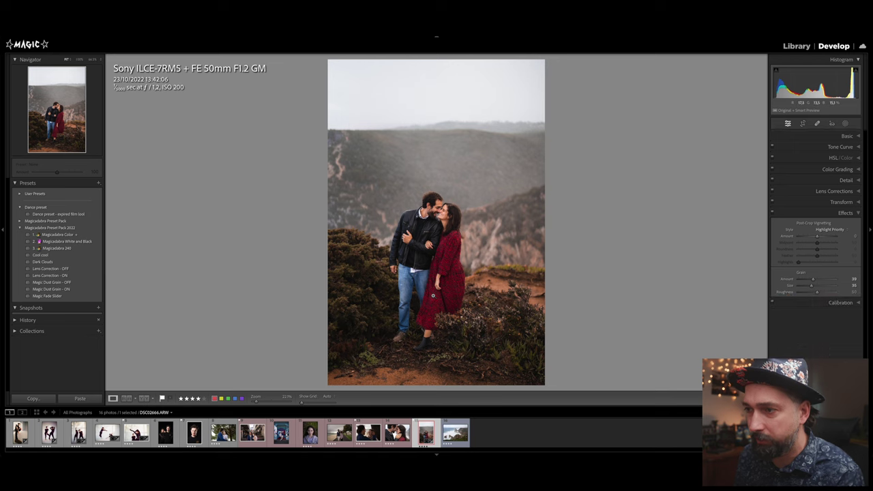
# Step: Save the look as a develop preset named Brownish in the Dance preset group, leaving out white balance, exposure and transform settings
pyautogui.click(100, 184)
pyautogui.click(114, 189)
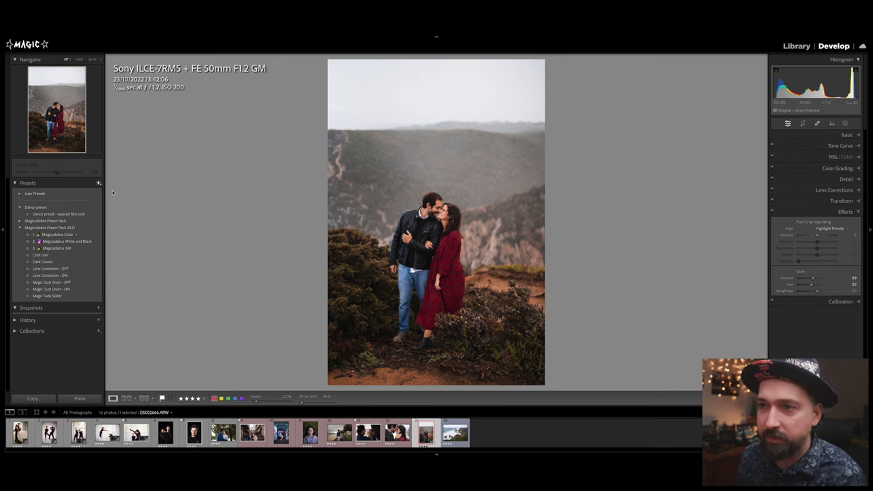
pyautogui.write('Brownish')
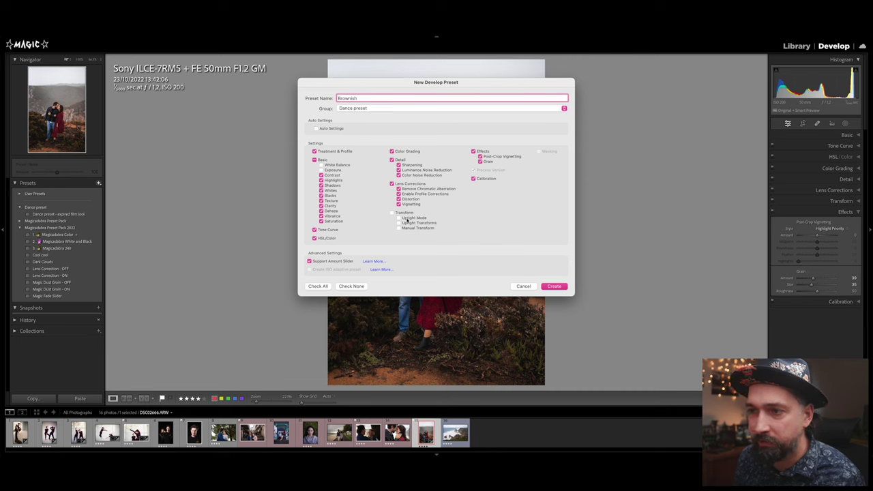
pyautogui.click(560, 287)
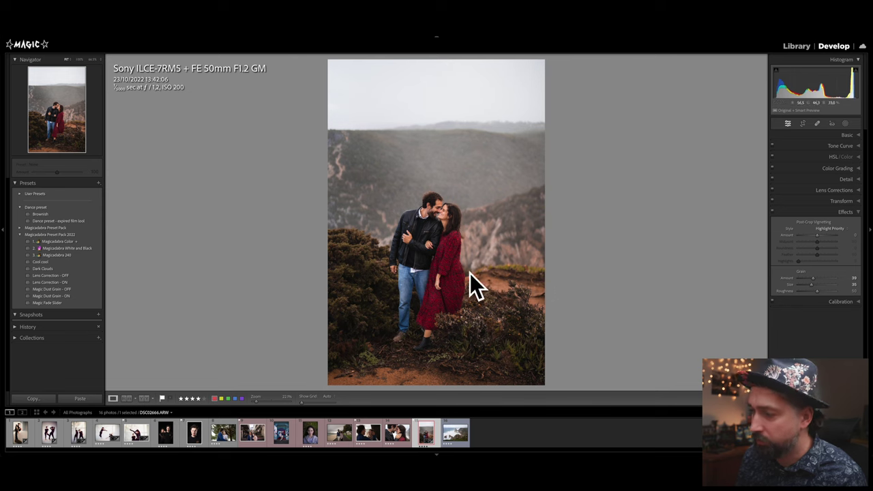
# Step: Reset the hillside photo's develop settings to view the original, and undo the reset
pyautogui.hotkey('ctrl', 'shift', 'r')
pyautogui.hotkey('ctrl', 'z')
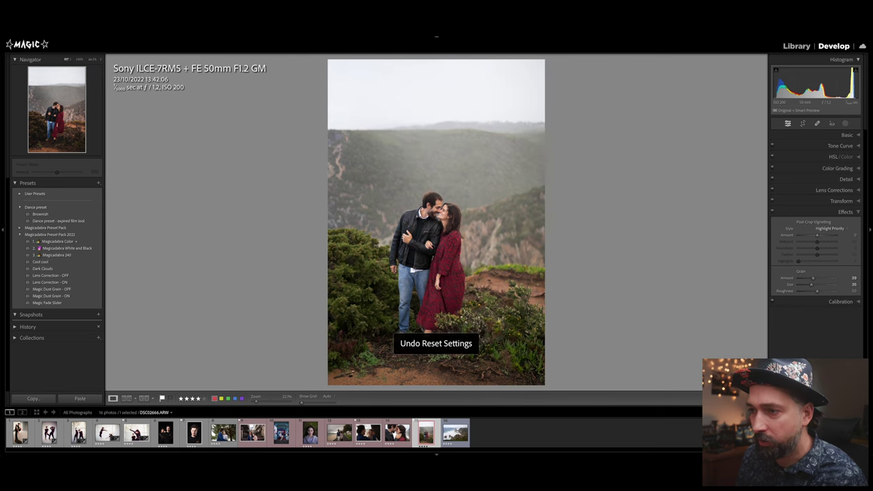
# Step: Apply the Brownish preset to the close-up of the couple touching foreheads, and set tint to +4 and exposure to +0.40
pyautogui.click(394, 434)
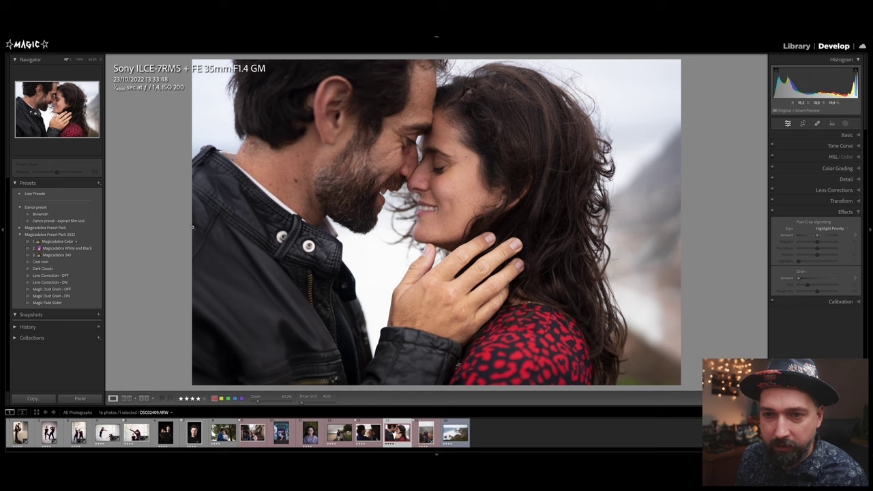
pyautogui.click(41, 214)
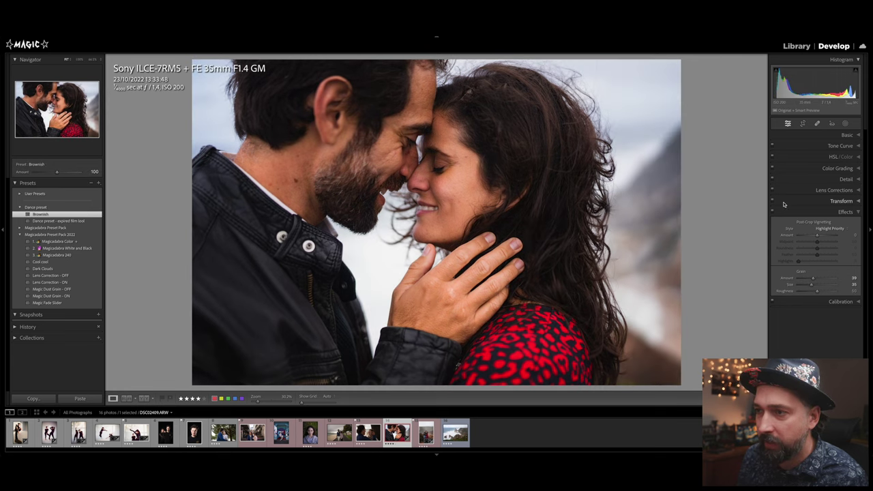
pyautogui.click(835, 135)
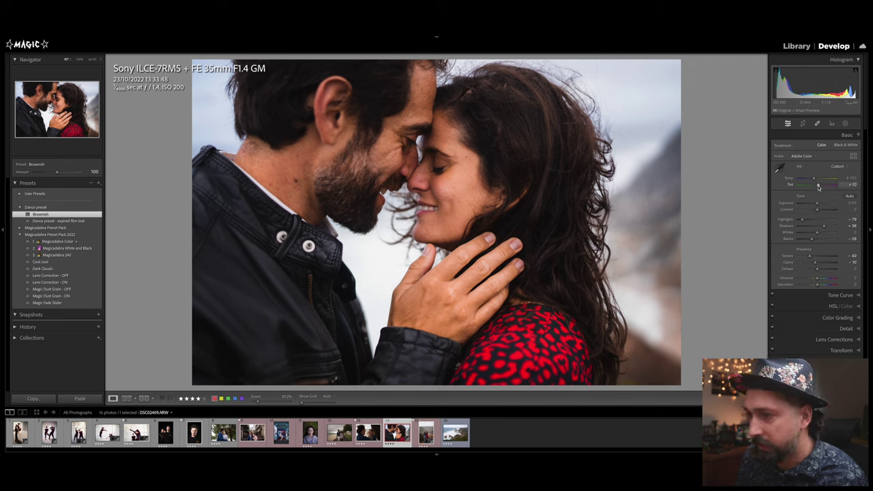
pyautogui.moveTo(818, 188); pyautogui.dragTo(817, 186)
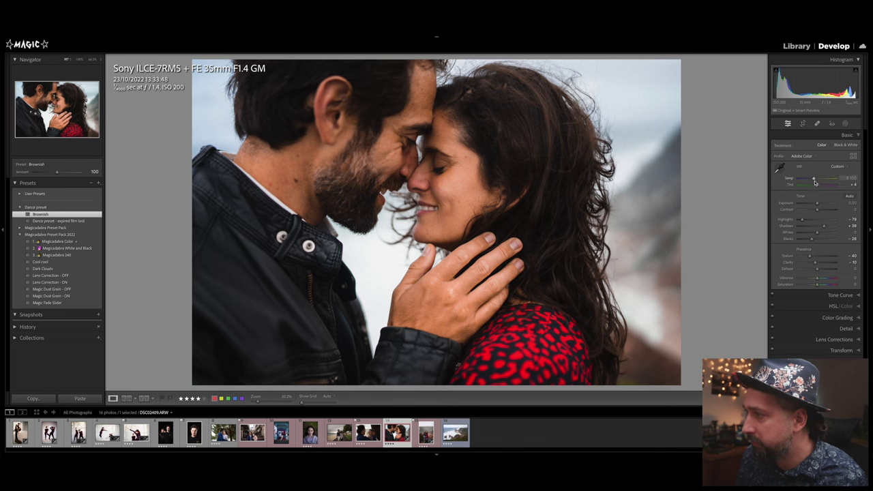
pyautogui.moveTo(818, 205); pyautogui.dragTo(818, 204)
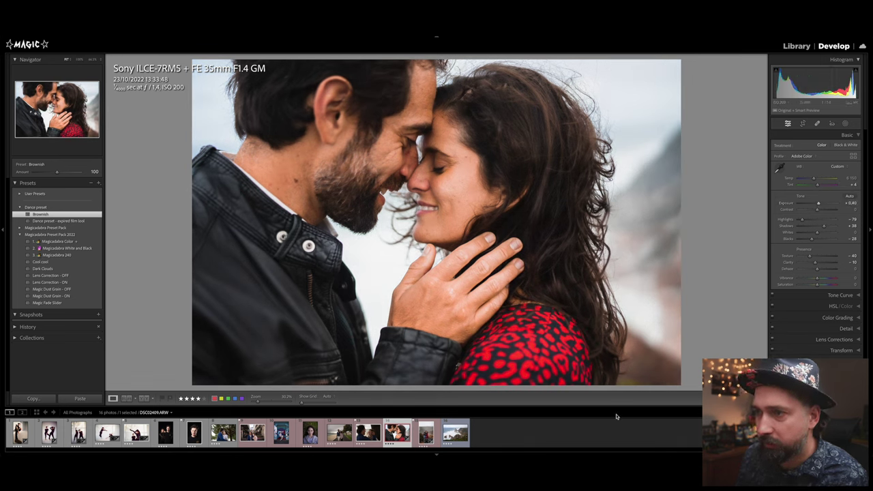
# Step: Apply the Brownish preset to the photo of the laughing couple by the tree trunk and set exposure to +0.90
pyautogui.click(365, 432)
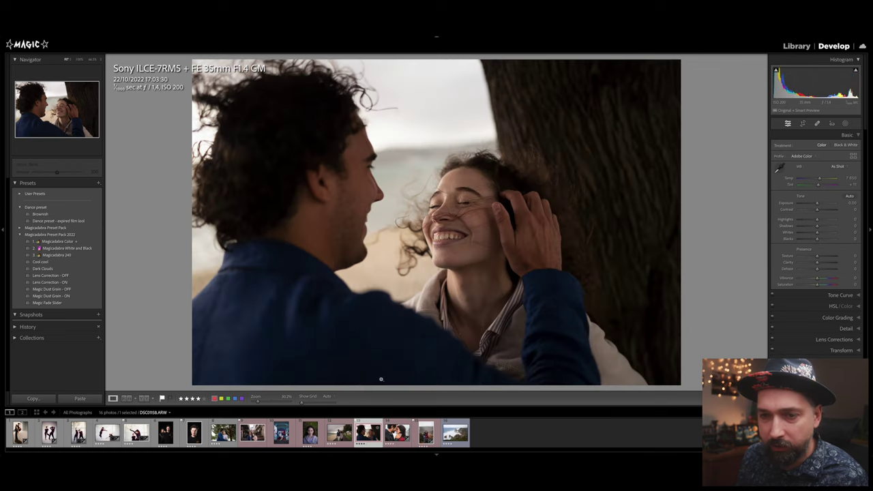
pyautogui.click(79, 215)
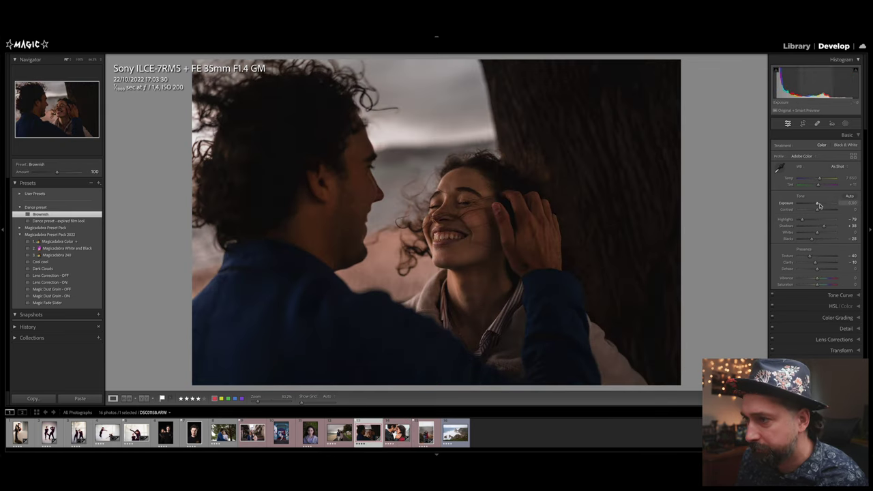
pyautogui.moveTo(821, 206); pyautogui.dragTo(825, 205)
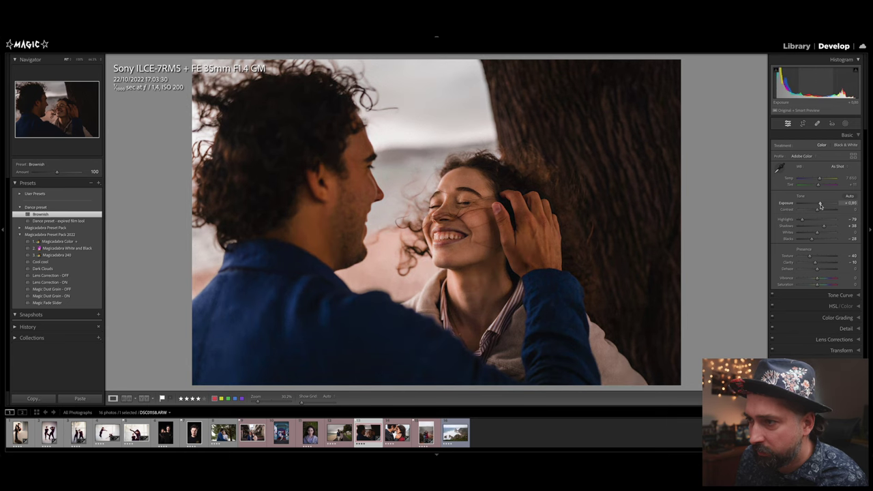
# Step: Rotate the tree-trunk couple photo clockwise by about 5 degrees and apply the resulting crop
pyautogui.click(802, 123)
pyautogui.moveTo(679, 116); pyautogui.dragTo(699, 121)
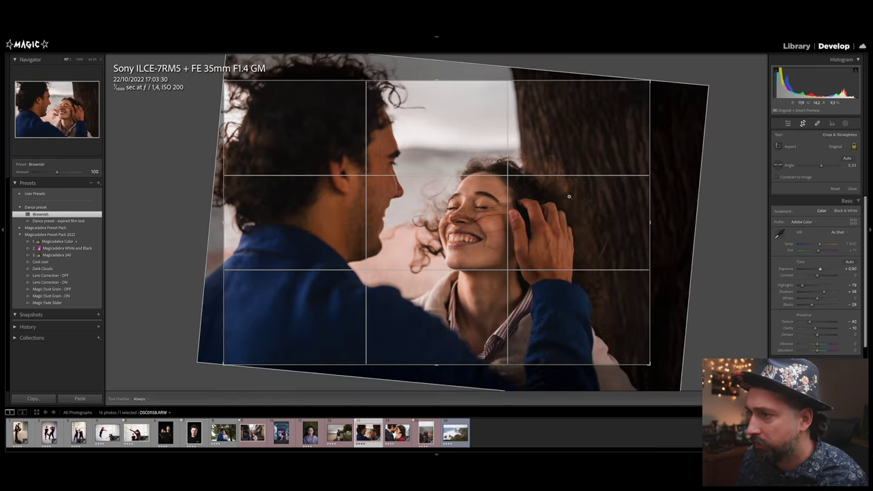
pyautogui.press('Return')
# Step: Set the tree-trunk photo's temperature to 6469, exposure +1.10, contrast +16 and highlights -90, and slightly reduce and reposition its rotated crop
pyautogui.moveTo(821, 178); pyautogui.dragTo(815, 179)
pyautogui.moveTo(819, 209); pyautogui.dragTo(820, 206)
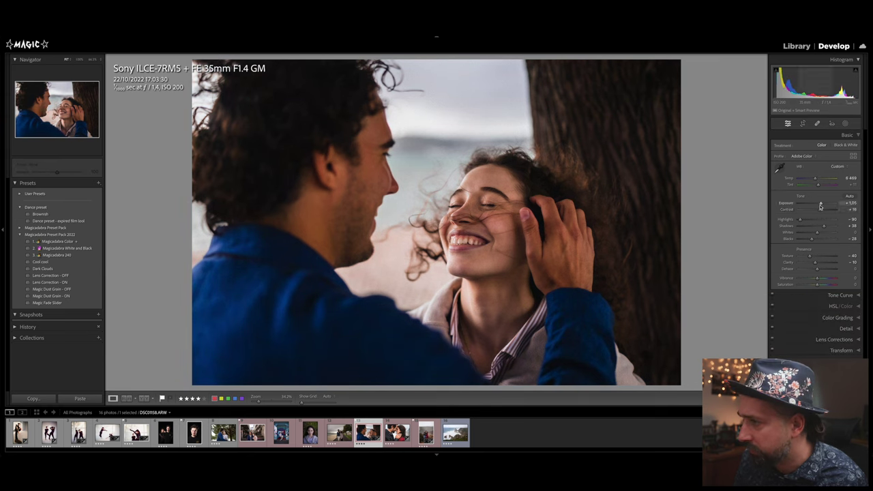
pyautogui.click(802, 123)
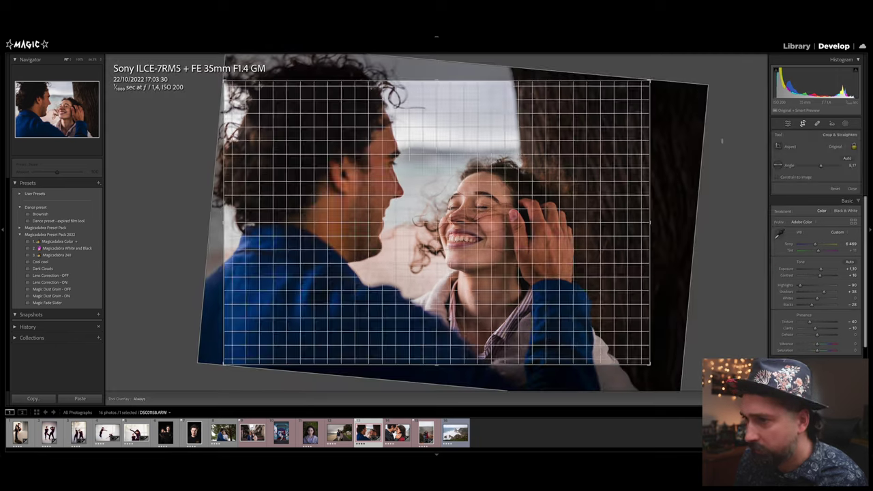
pyautogui.moveTo(573, 171); pyautogui.dragTo(584, 189)
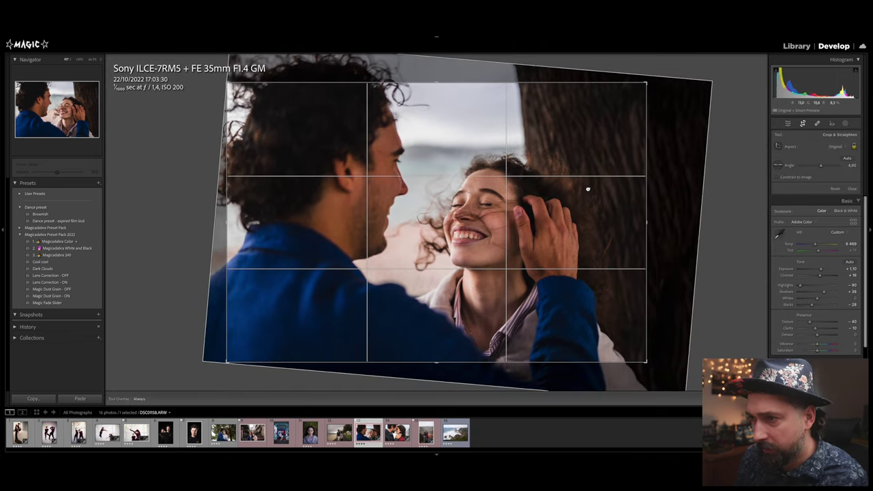
pyautogui.press('Return')
# Step: Apply the Brownish preset to the seaside walk photo and set exposure to +0.55 and temperature to about 6519
pyautogui.press('Left')
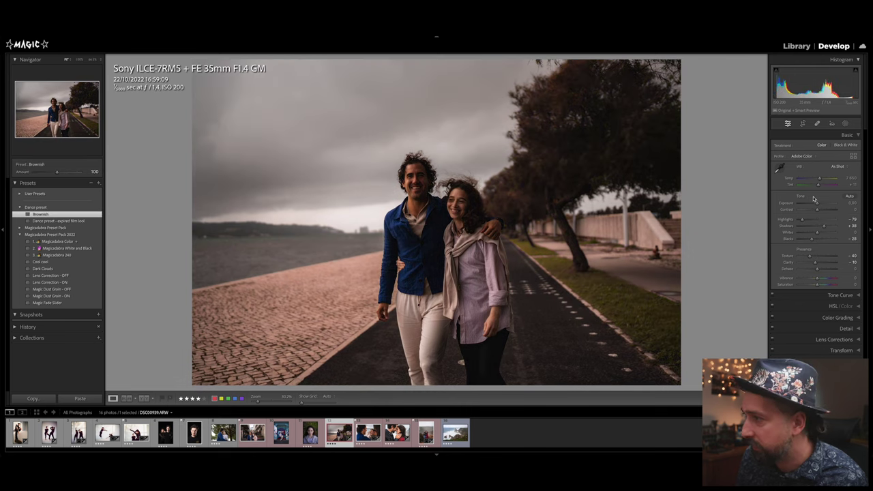
pyautogui.moveTo(818, 179); pyautogui.dragTo(817, 180)
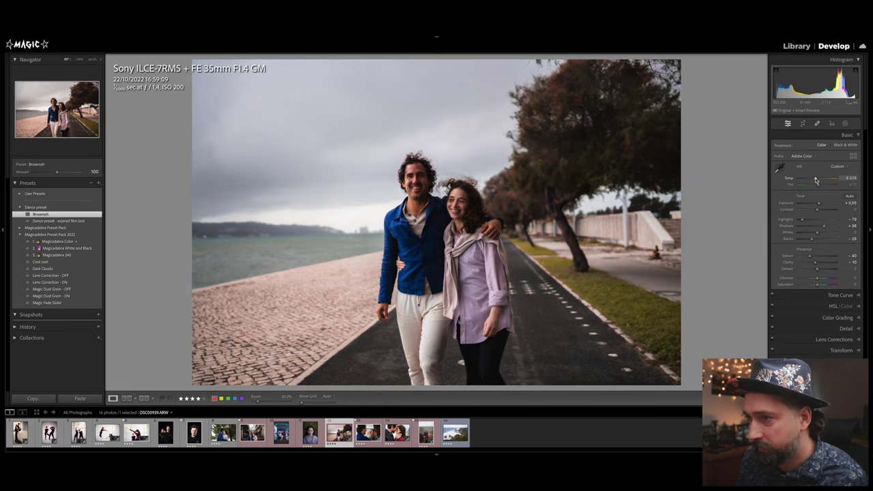
# Step: Straighten the seaside walk photo by about 1 degree and crop it tighter around the couple
pyautogui.click(802, 124)
pyautogui.moveTo(740, 126); pyautogui.dragTo(738, 128)
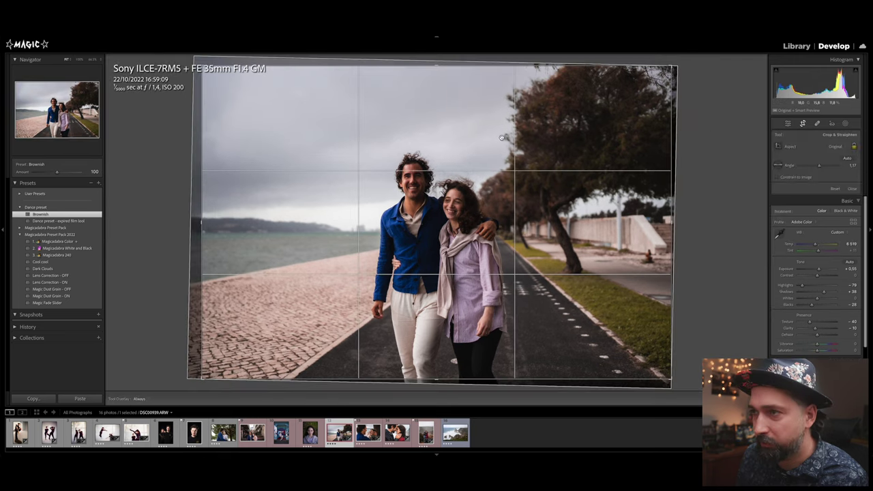
pyautogui.moveTo(473, 183); pyautogui.dragTo(465, 173)
pyautogui.press('Return')
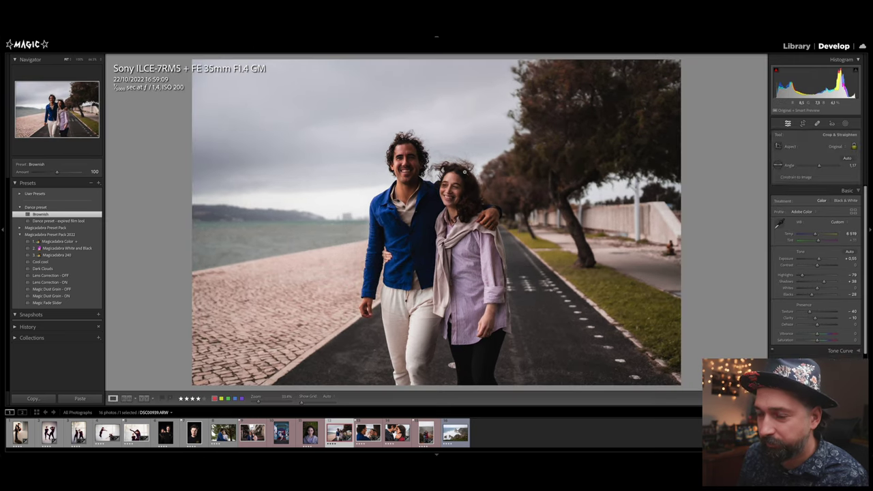